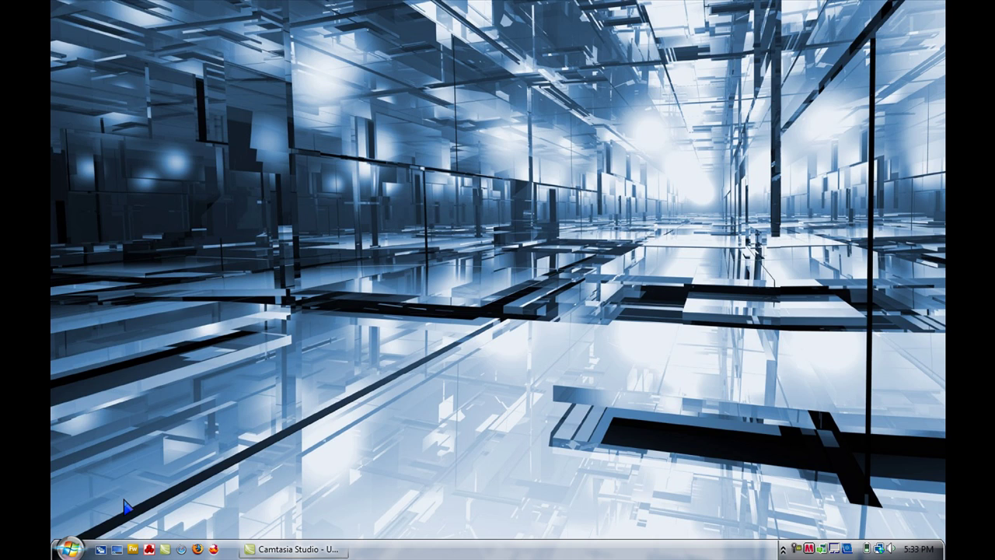
Launch Acer Crystal Eye Webcam from the Windows Vista Start menu.
key(super)
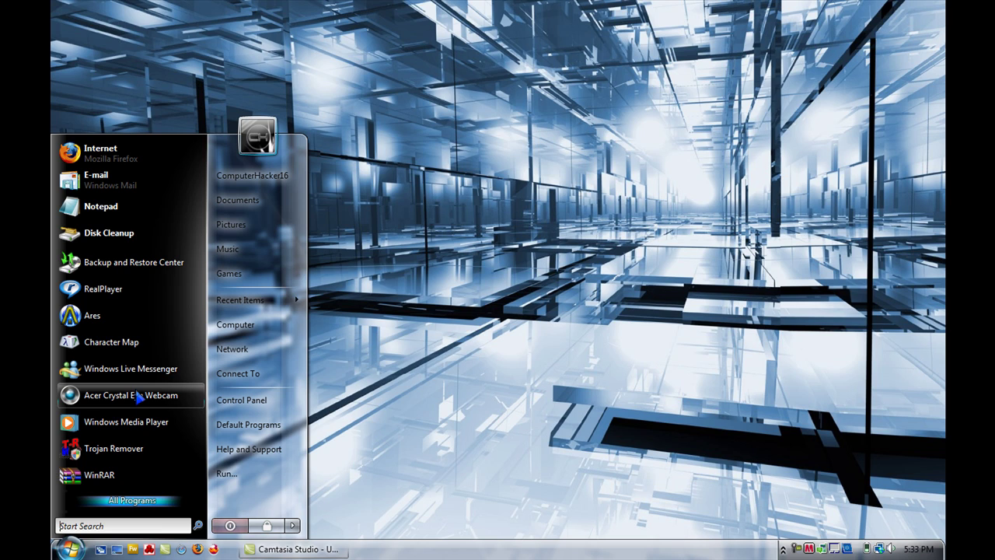
click(137, 396)
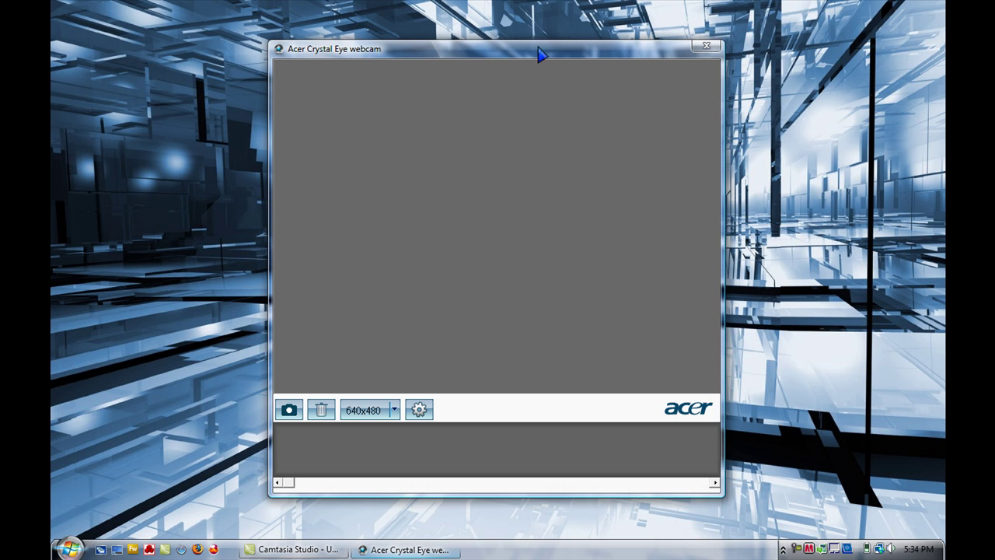
Drag the webcam window around the desktop, closing the McAfee popup in between.
mouse_move(536, 48)
mouse_down()
mouse_move(552, 33)
mouse_move(531, 55)
mouse_up()
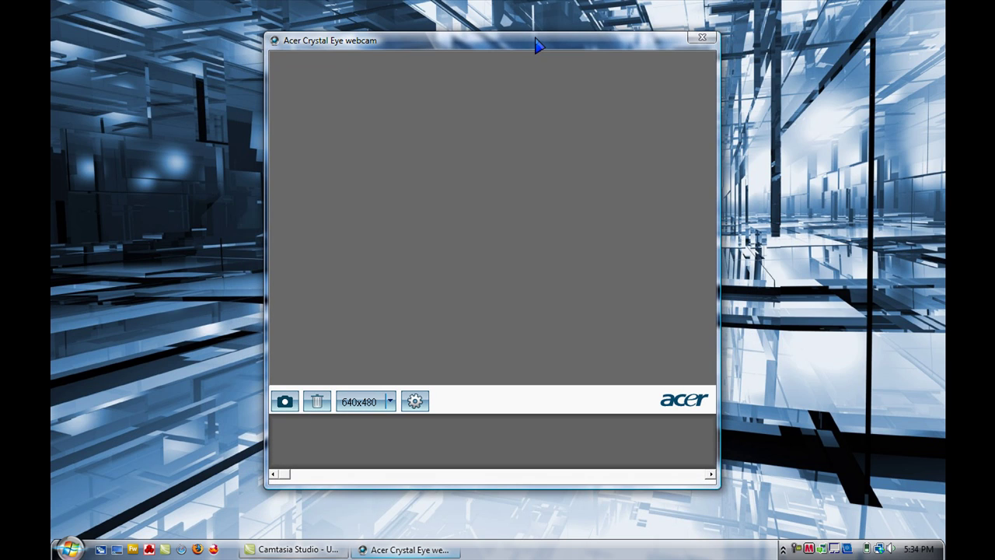
drag(666, 47, 583, 83)
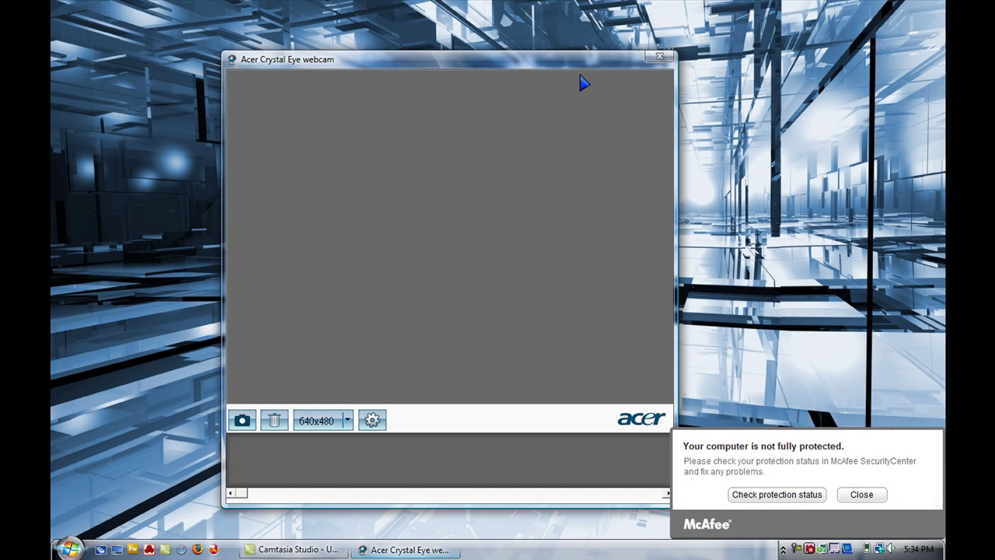
click(863, 498)
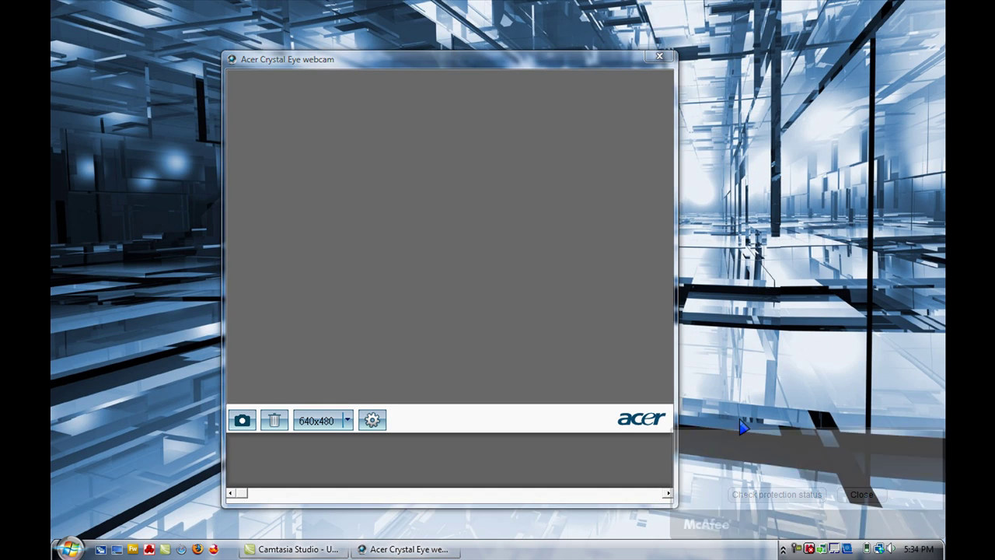
drag(441, 62, 476, 41)
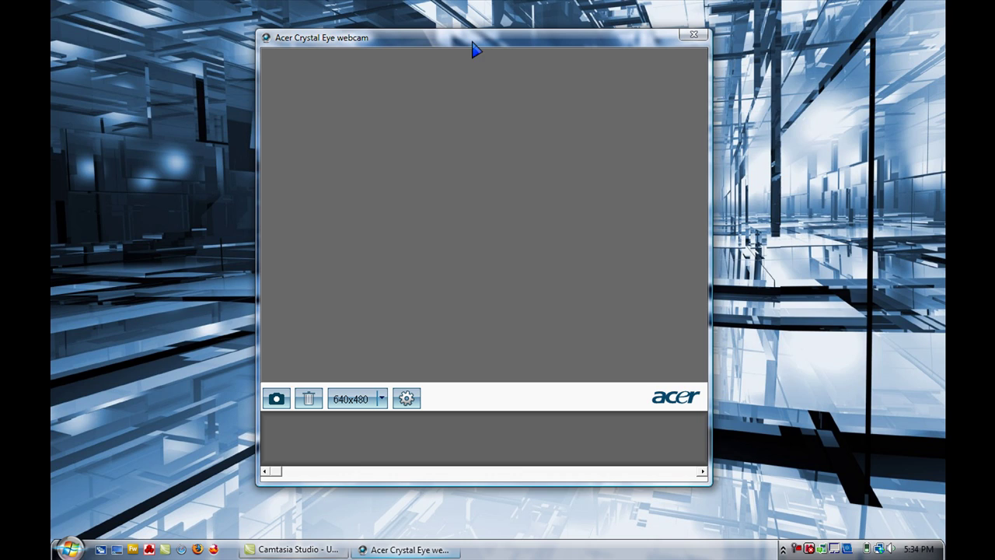
Change the preview resolution to 320x240, then restore it to 640x480.
click(379, 398)
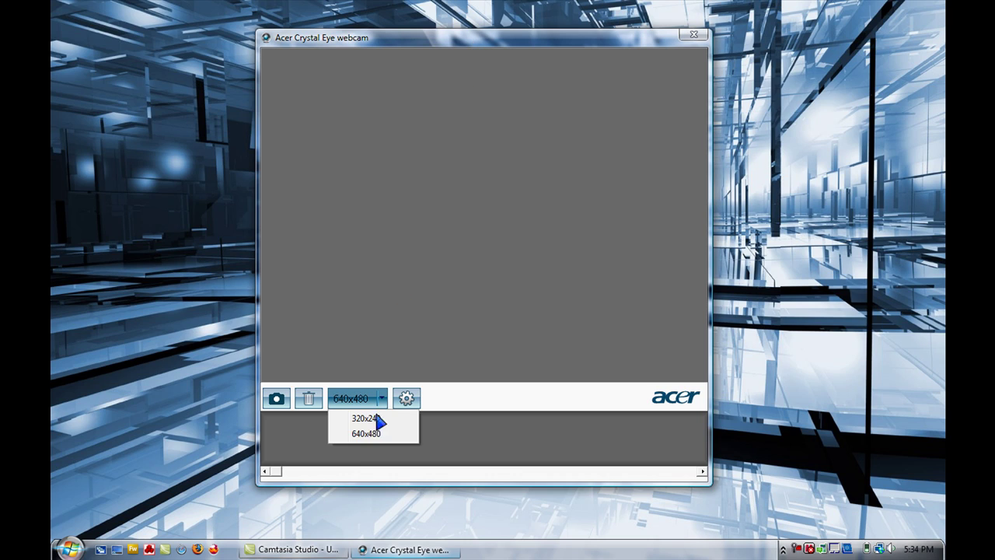
click(372, 420)
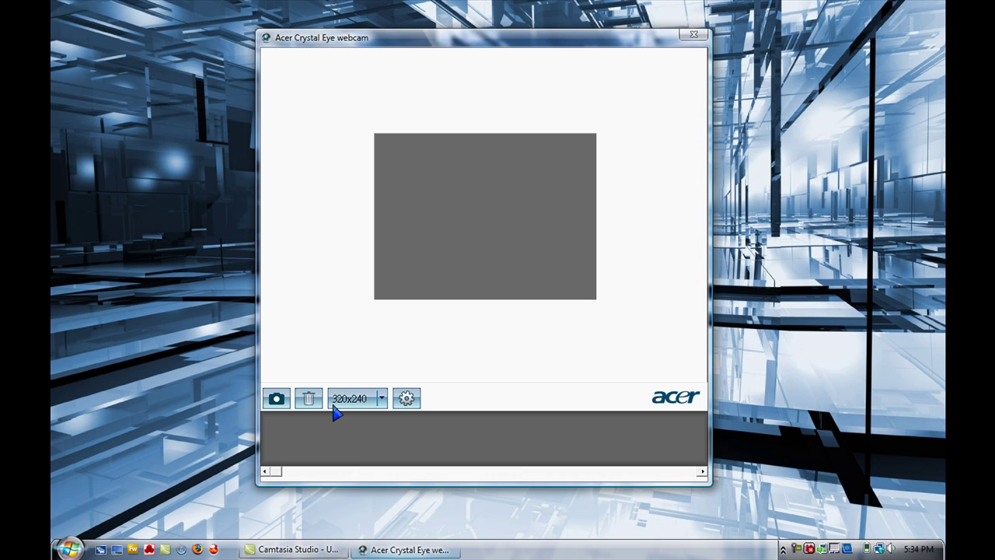
click(386, 399)
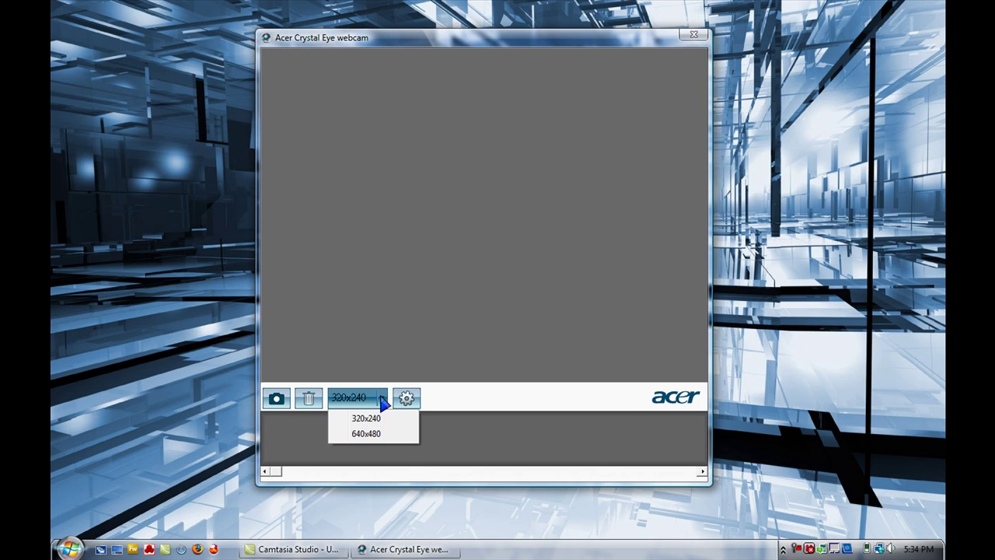
click(359, 434)
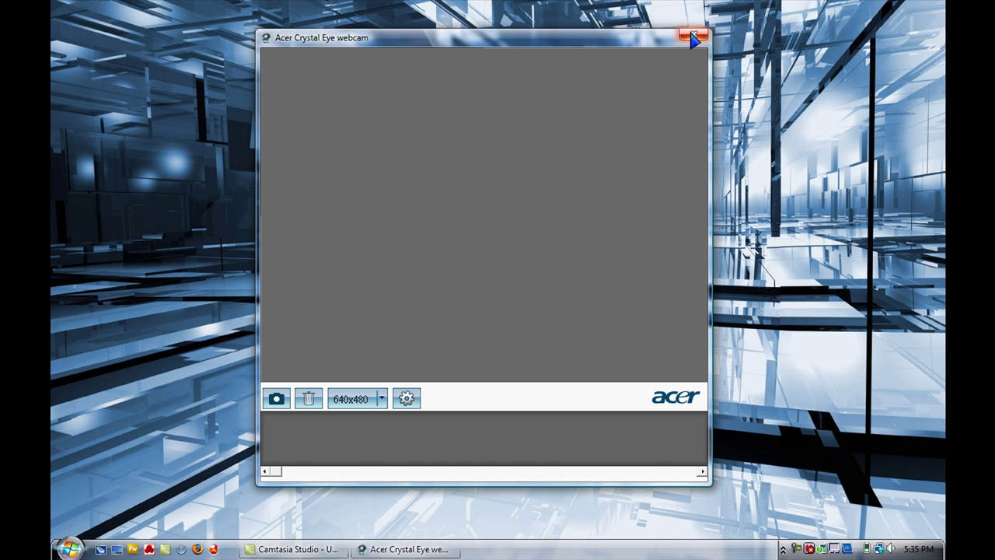
Close the Acer Crystal Eye Webcam window to return to the bare desktop.
click(694, 37)
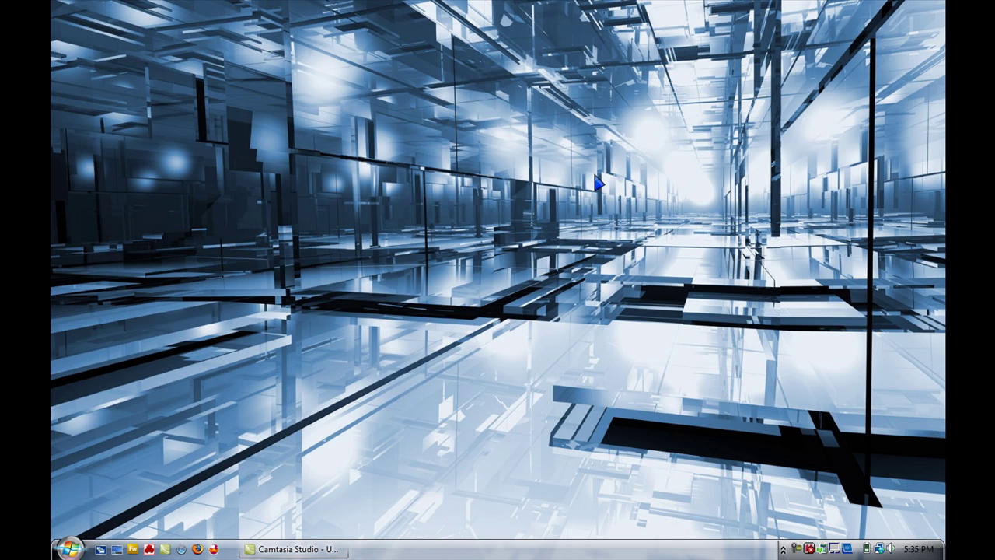